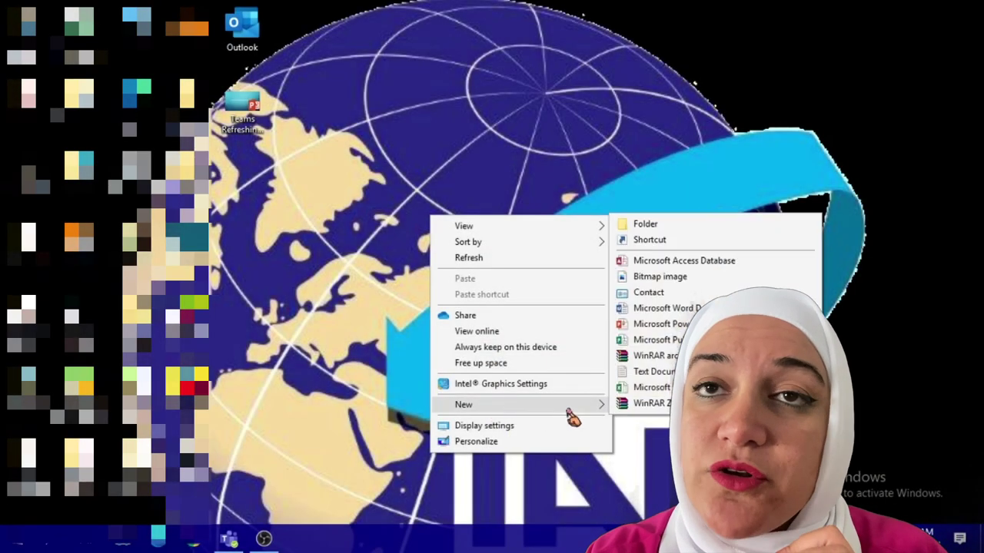
Create a new Word document named 'Robot drawing' on the desktop and open it.
{"action": "left_click", "coordinate": [673, 312]}
{"action": "type", "text": "Robot drawing"}
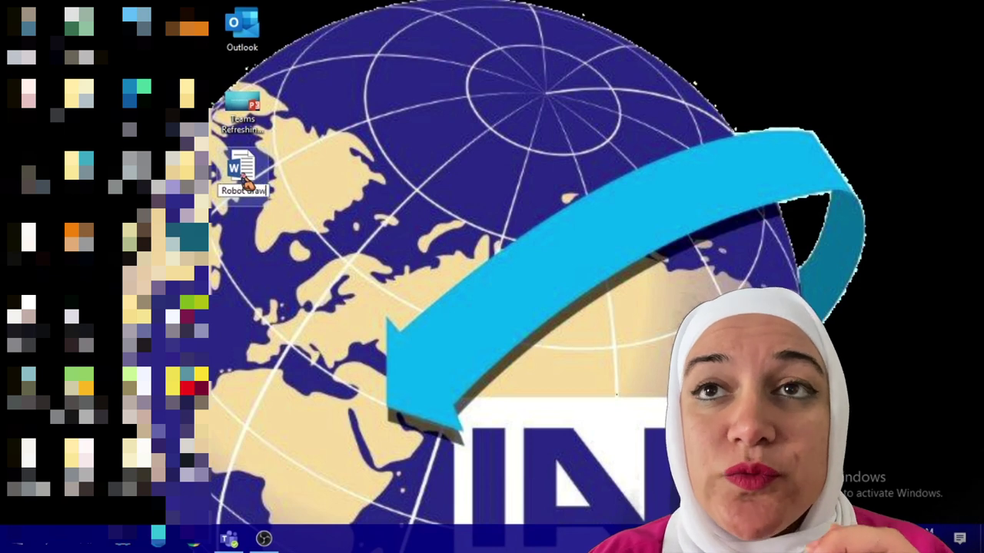
{"action": "key", "text": "Return"}
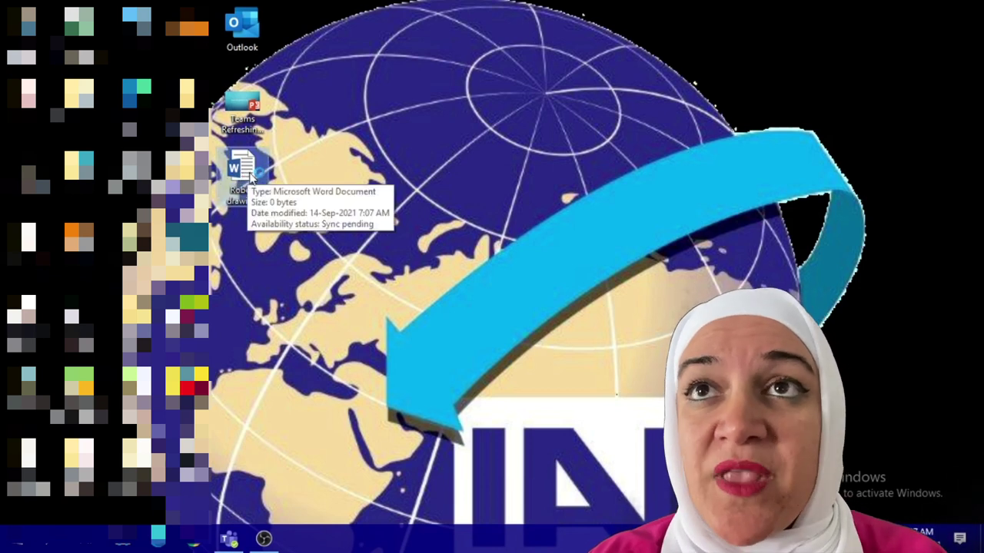
{"action": "double_click", "coordinate": [241, 167]}
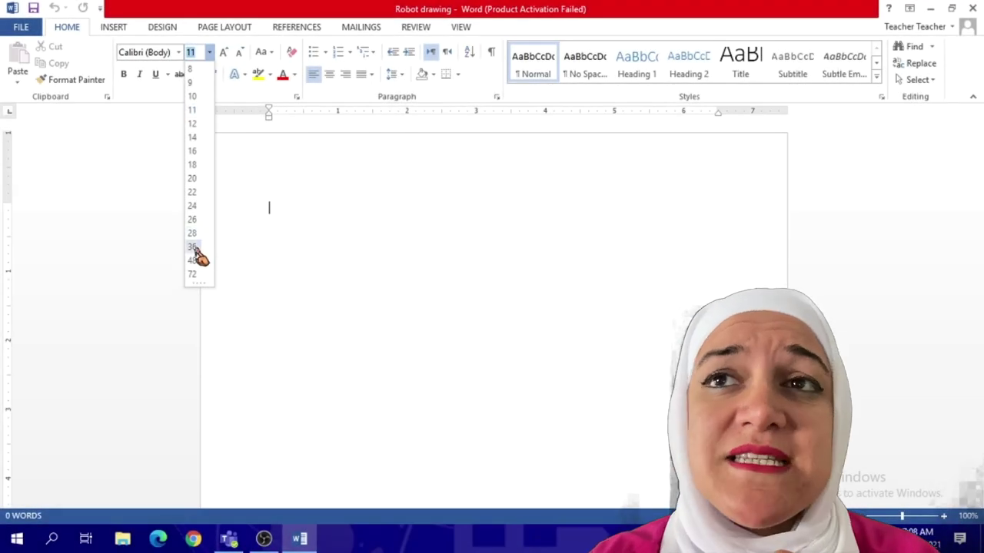
At font size 36, type two widely spaced % signs on the first line.
{"action": "left_click", "coordinate": [193, 246]}
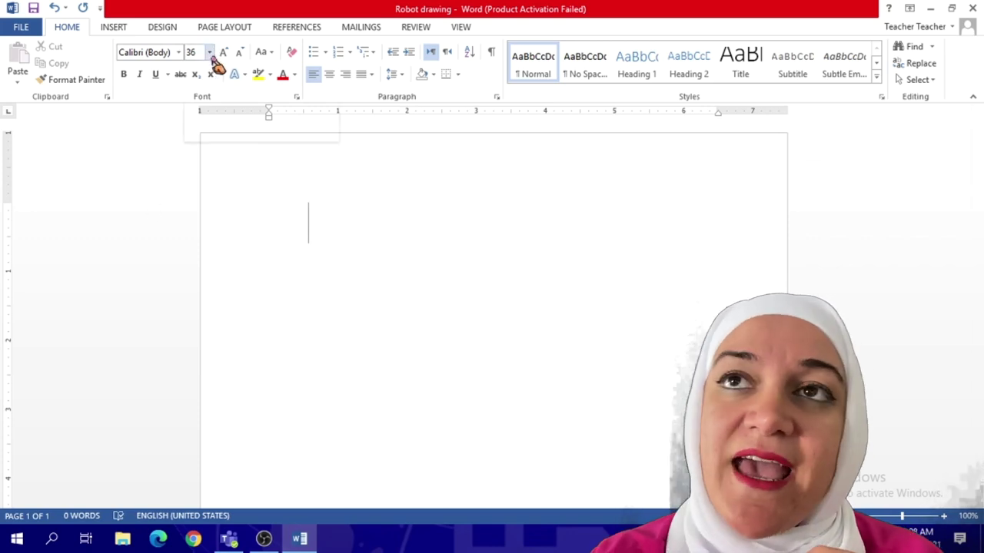
{"action": "type", "text": "%"}
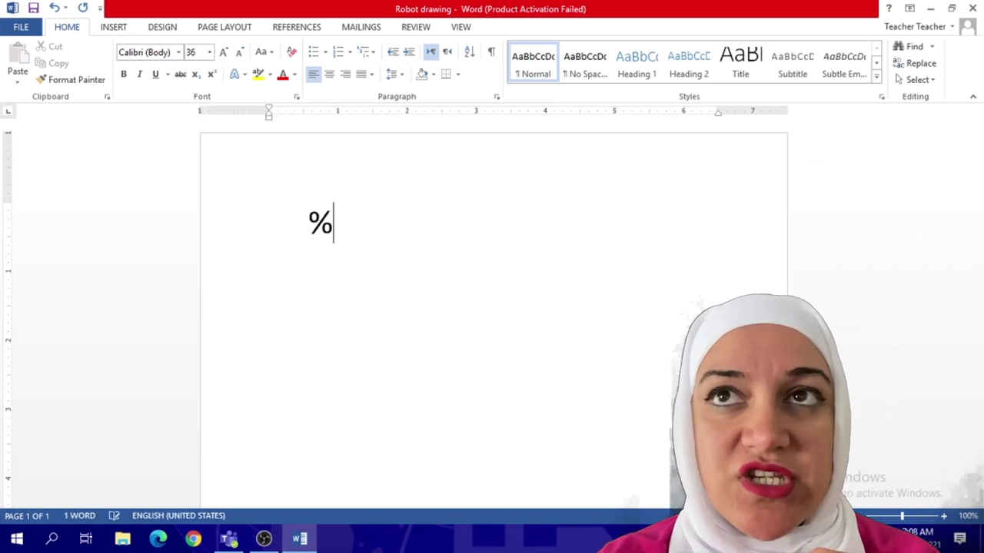
{"action": "key", "text": "Right"}
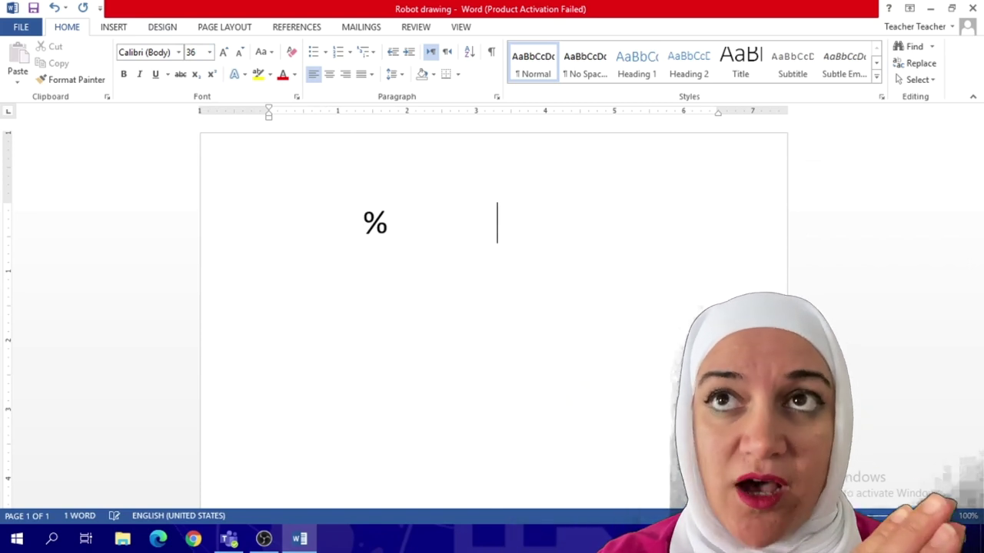
{"action": "type", "text": "%"}
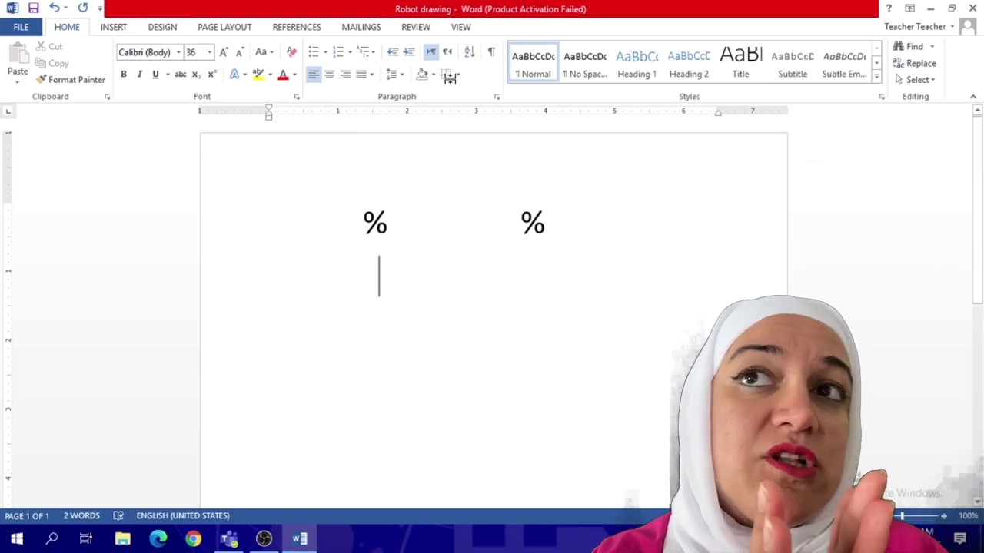
{"action": "left_click", "coordinate": [394, 74]}
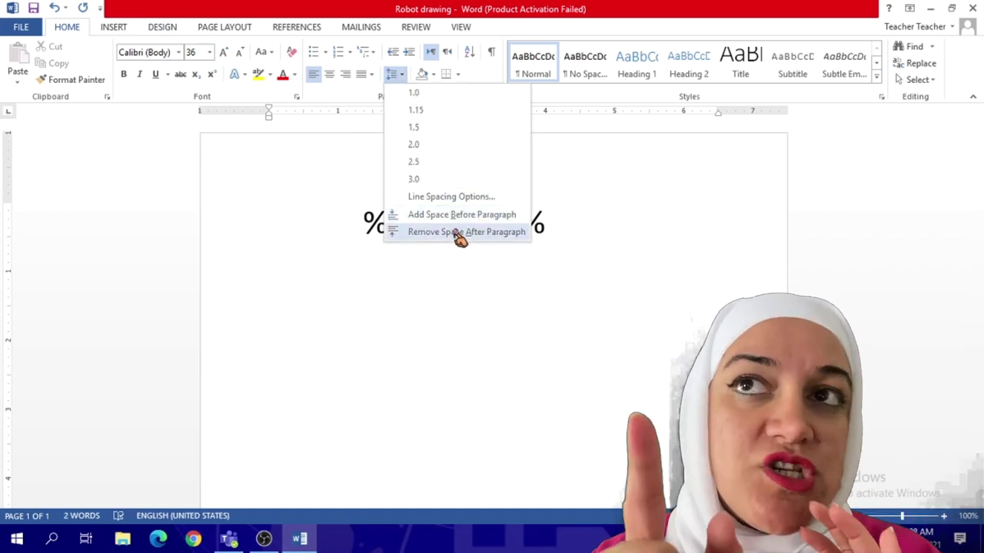
Select both symbol lines and remove the space after each paragraph.
{"action": "left_click", "coordinate": [458, 238]}
{"action": "left_click_drag", "start_coordinate": [393, 279], "coordinate": [402, 83]}
{"action": "left_click", "coordinate": [394, 74]}
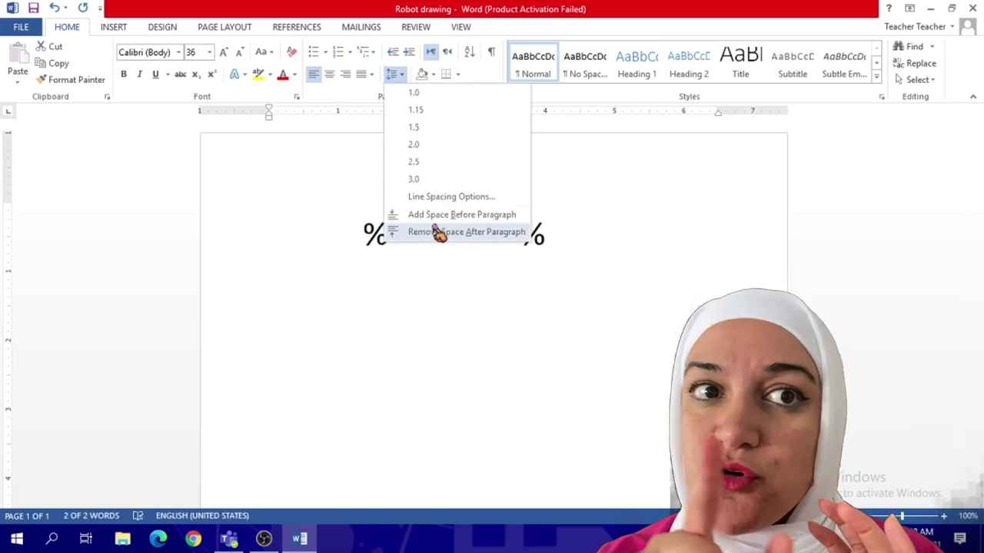
{"action": "left_click", "coordinate": [438, 231]}
Type the spaced & signs on the second line and start a new line.
{"action": "left_click", "coordinate": [395, 267]}
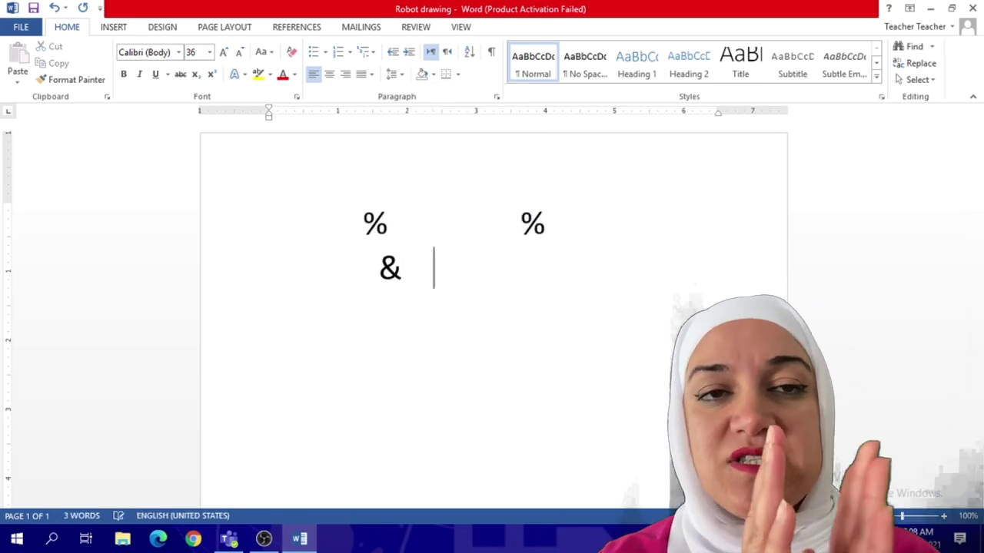
{"action": "type", "text": "&"}
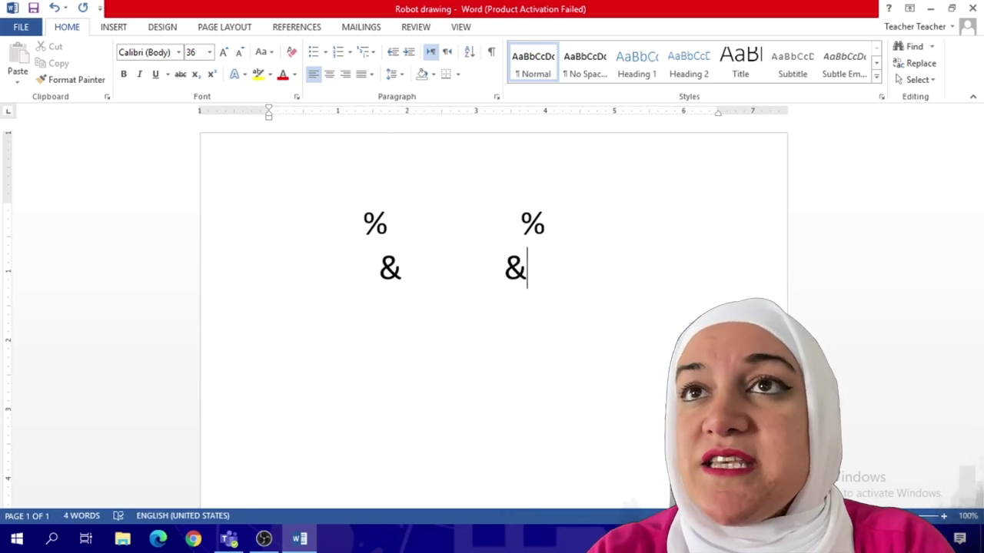
{"action": "key", "text": "Return"}
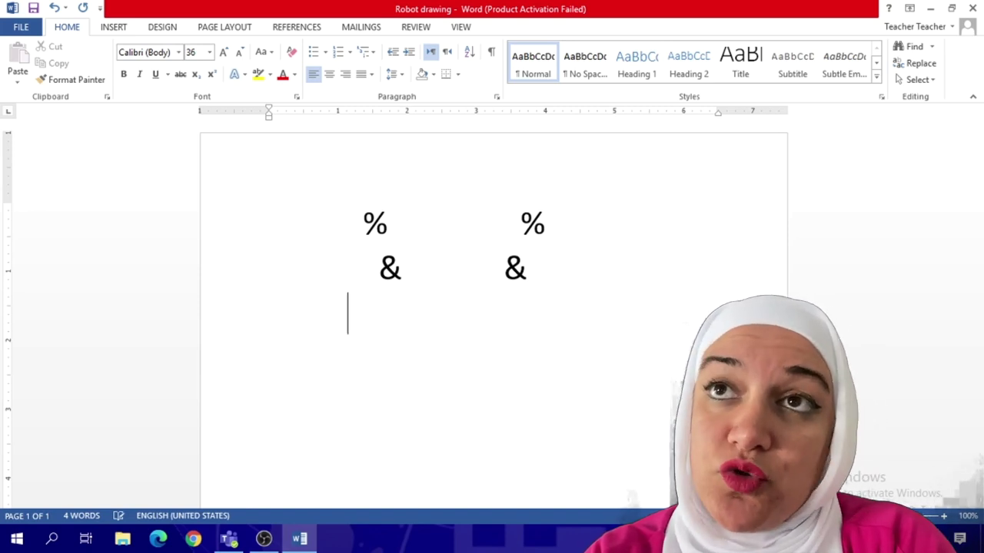
Switch to font size 28 and type the bracketed brow row of $%^&* symbols.
{"action": "left_click", "coordinate": [210, 53]}
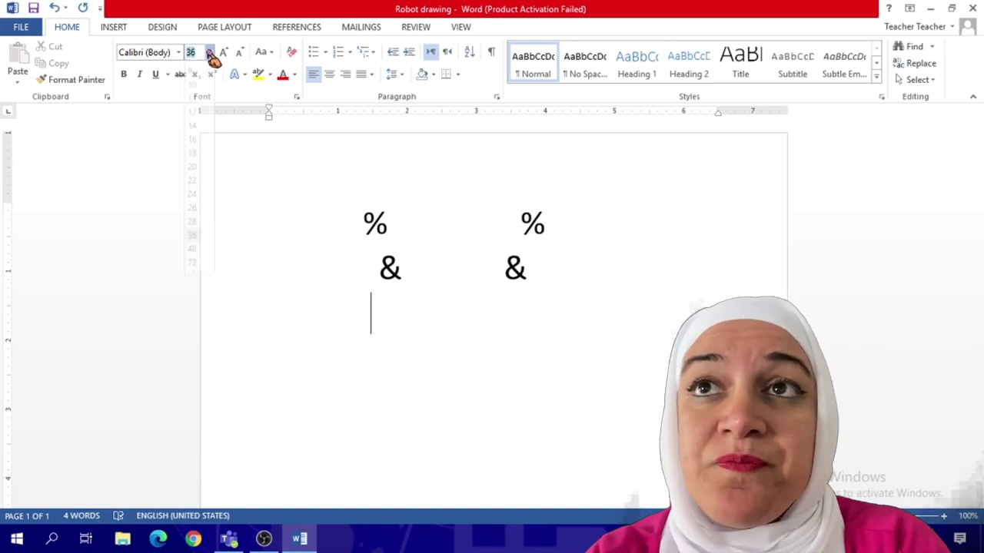
{"action": "left_click", "coordinate": [197, 237]}
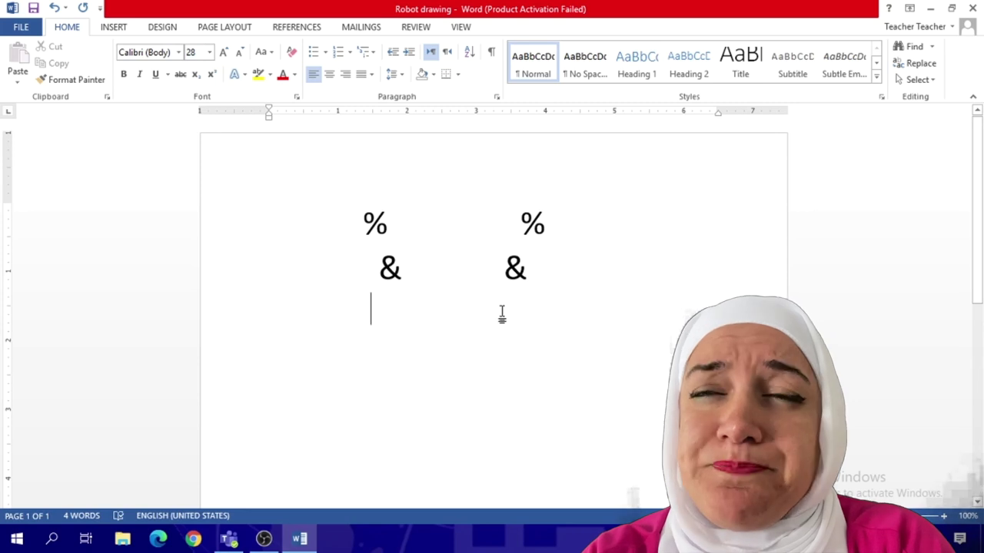
{"action": "type", "text": "$$%%^^&&**"}
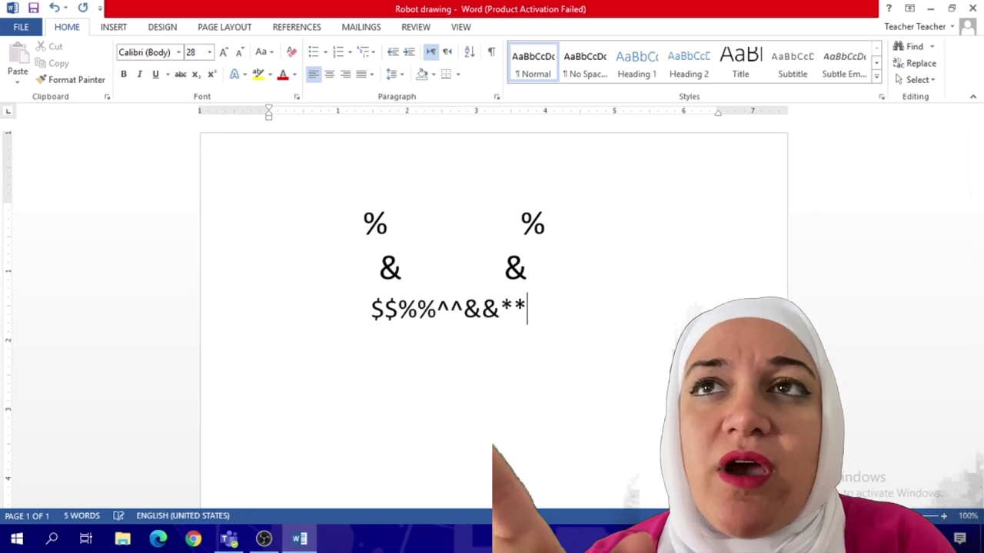
{"action": "type", "text": "("}
{"action": "key", "text": "BackSpace"}
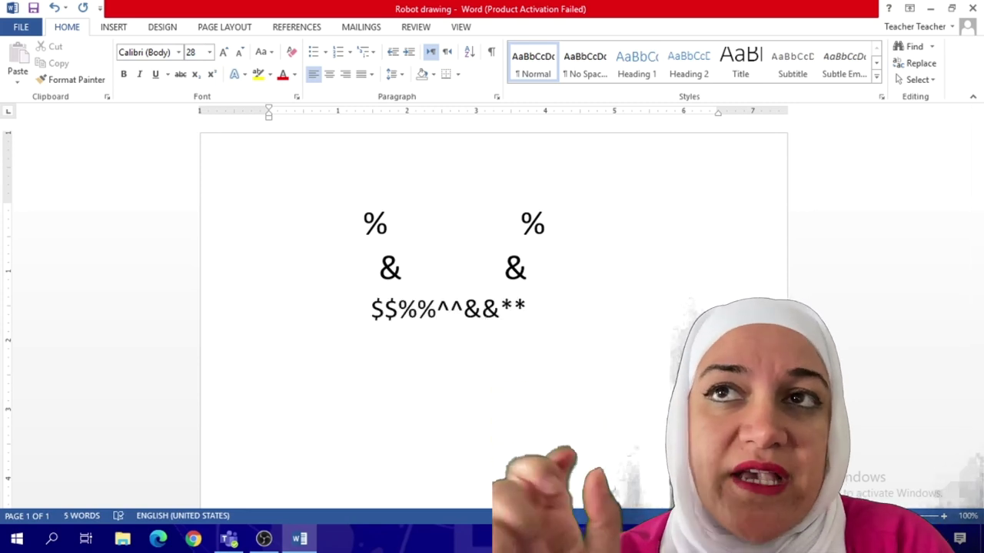
{"action": "type", "text": ")"}
{"action": "key", "text": "Home"}
{"action": "key", "text": "Delete"}
{"action": "type", "text": "("}
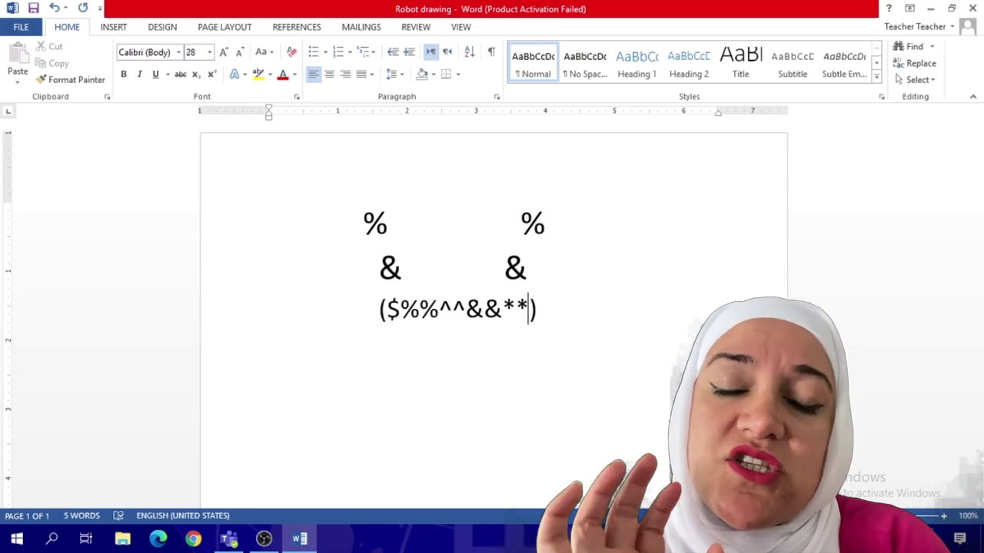
Add the @ eye line, the ( ^^^^^^ ) mouth line and the _&&&&&&&& chin row.
{"action": "key", "text": "Return"}
{"action": "type", "text": "(    @      @"}
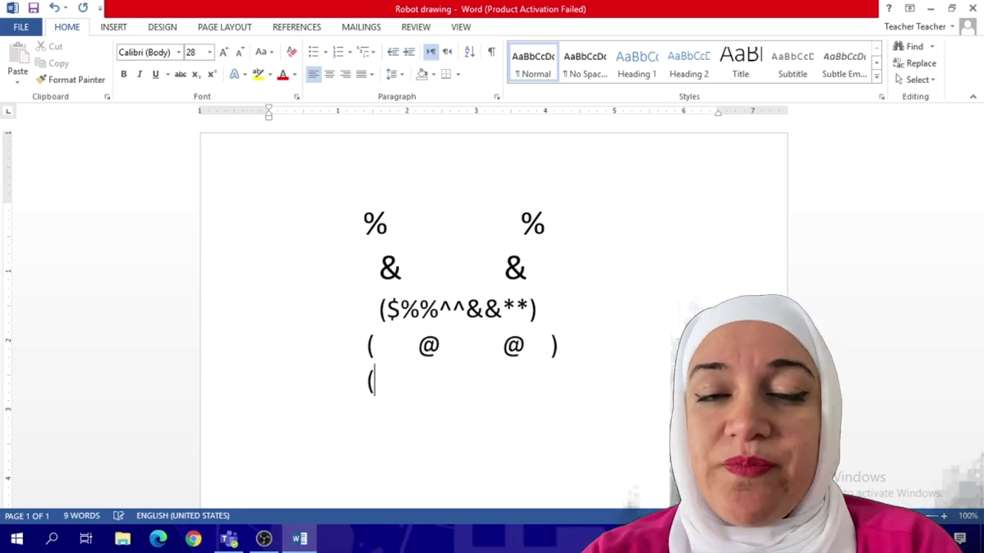
{"action": "key", "text": "Left"}
{"action": "key", "text": "BackSpace"}
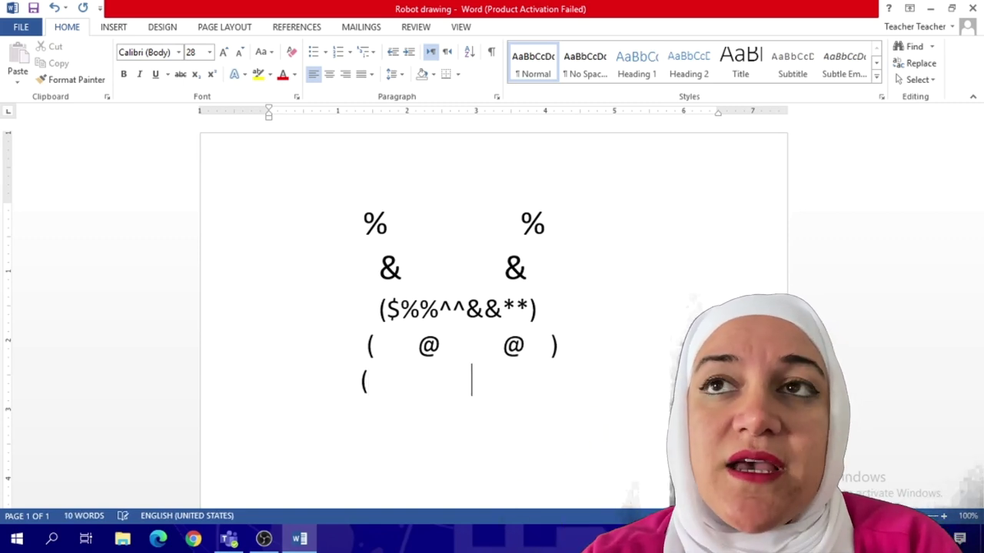
{"action": "key", "text": "Return"}
{"action": "type", "text": "(      "}
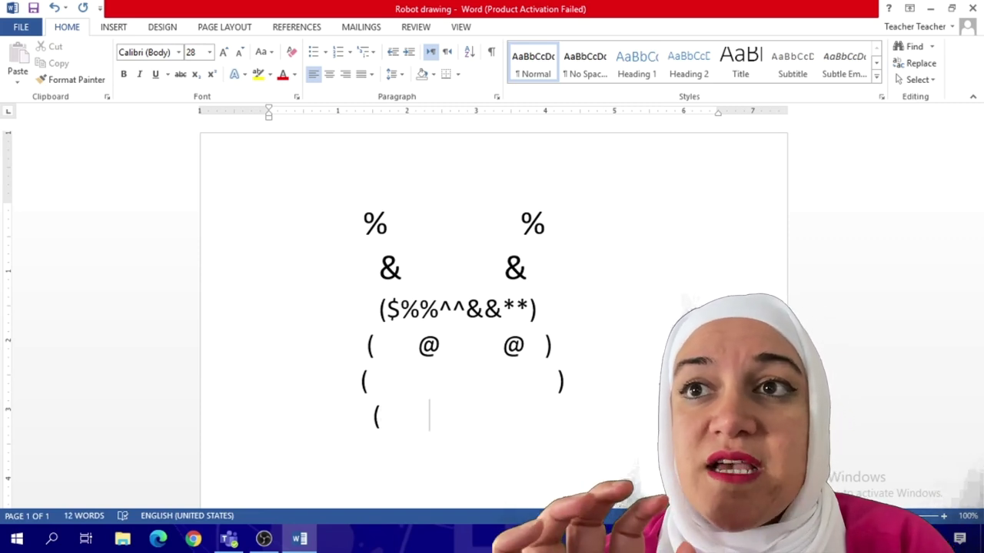
{"action": "type", "text": "^^^^^^     )"}
{"action": "key", "text": "Return"}
{"action": "type", "text": "_"}
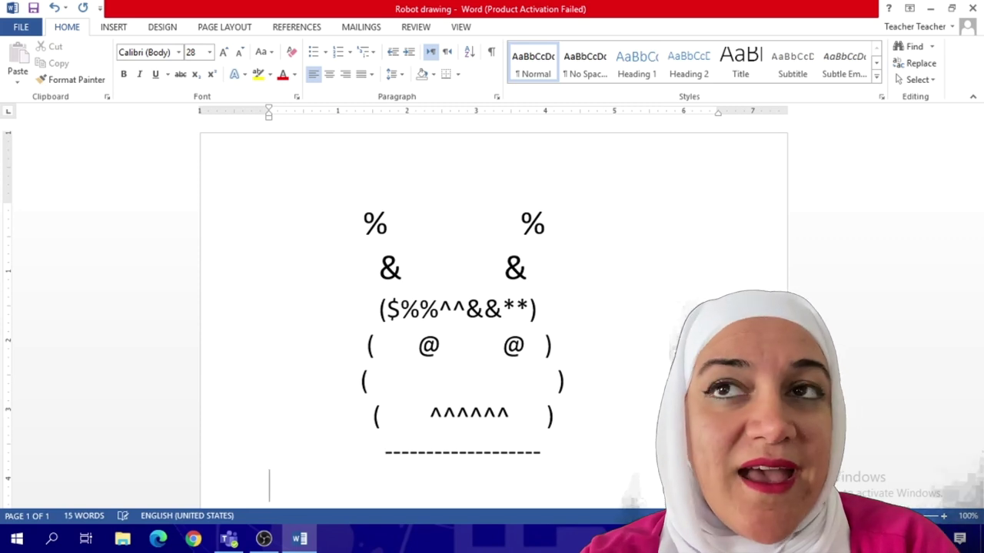
{"action": "type", "text": "&&&&&&&&"}
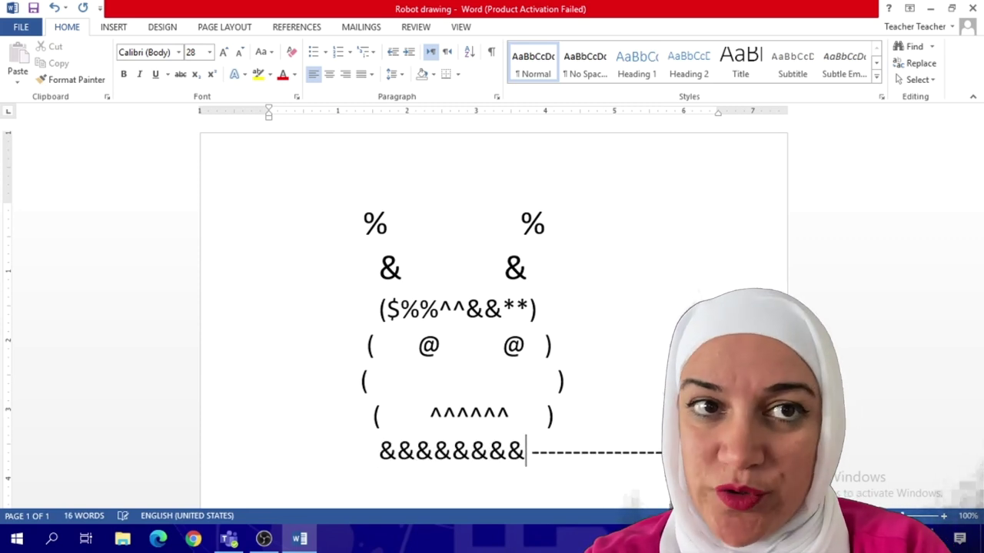
Shift the shoulder row left and start a new line beneath it.
{"action": "key", "text": "BackSpace"}
{"action": "key", "text": "BackSpace"}
{"action": "key", "text": "BackSpace"}
{"action": "left_click", "coordinate": [323, 461]}
{"action": "key", "text": "BackSpace"}
{"action": "type", "text": ")"}
{"action": "key", "text": "Return"}
{"action": "key", "text": "Delete"}
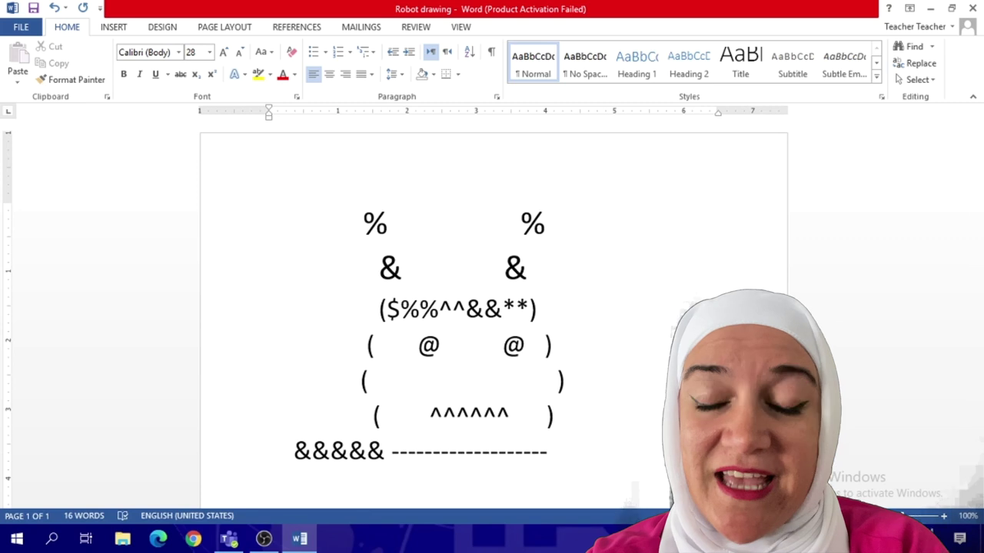
{"action": "key", "text": "End"}
{"action": "key", "text": "Return"}
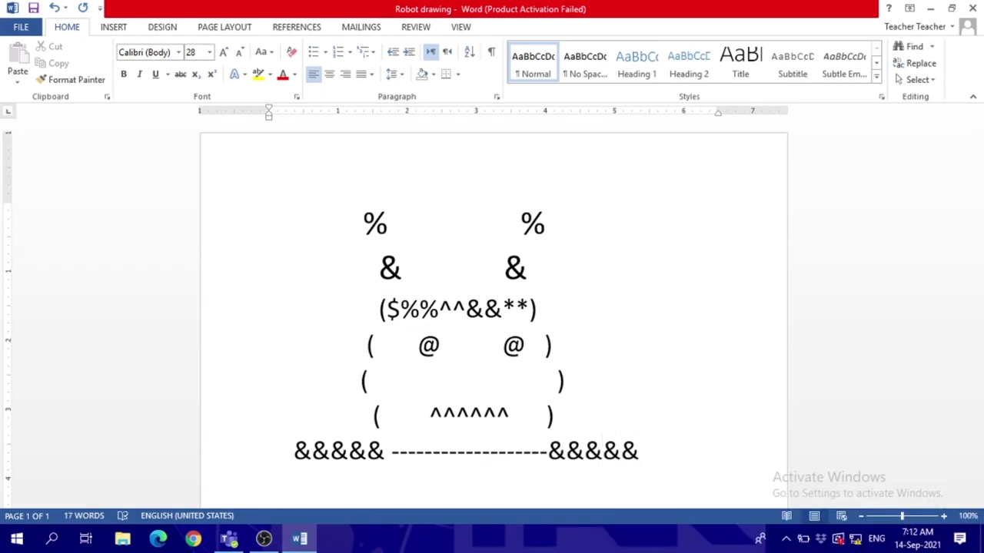
Add the & body sides and the &*&*&*&*&*&*&*&*&*&* base row.
{"action": "key", "text": "Return"}
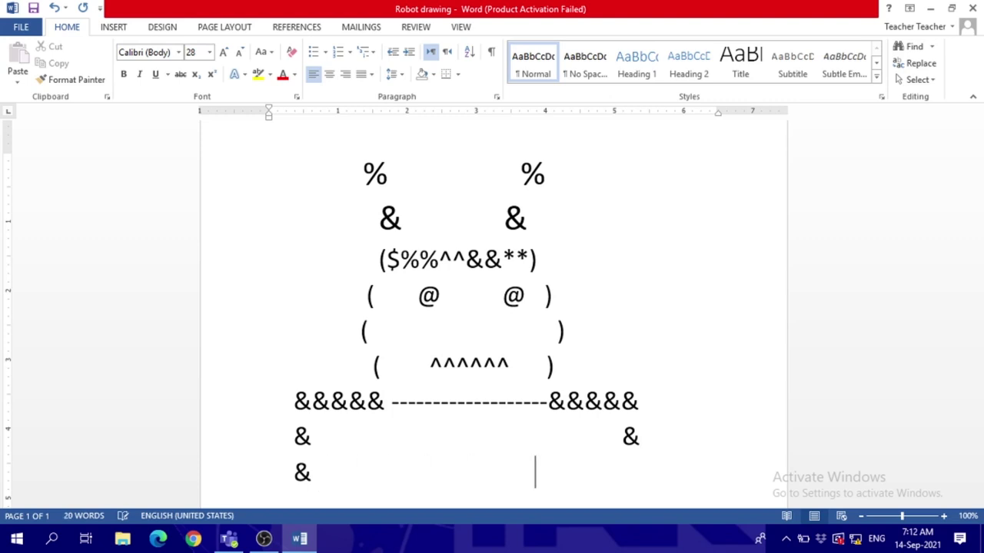
{"action": "type", "text": "&"}
{"action": "key", "text": "Return"}
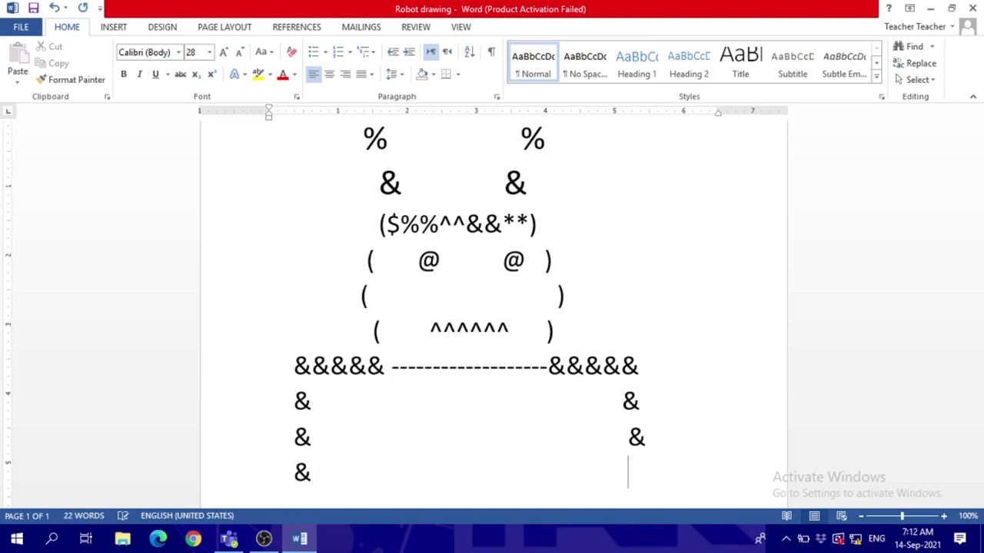
{"action": "type", "text": "&"}
{"action": "key", "text": "Return"}
{"action": "type", "text": "&"}
{"action": "key", "text": "Return"}
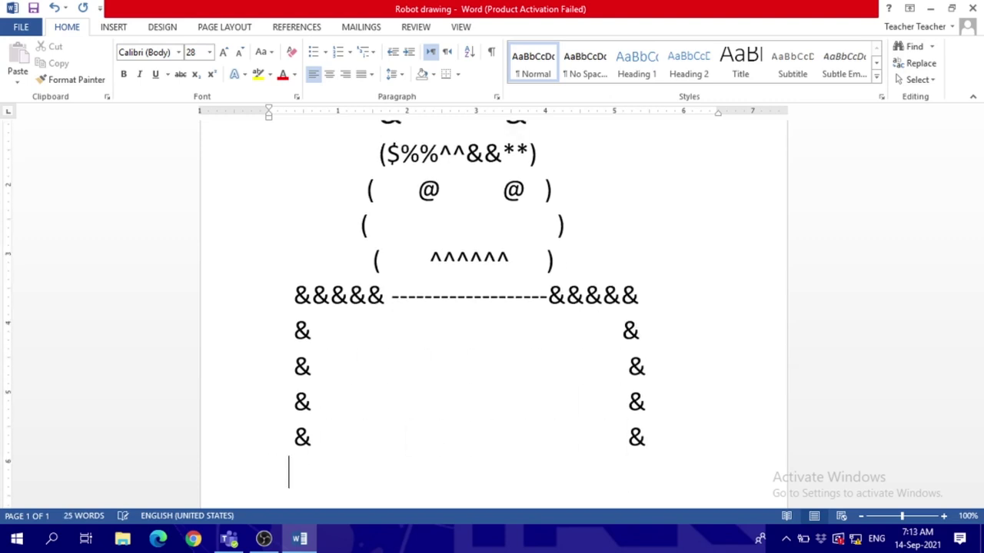
{"action": "type", "text": "&*&*&*&*&*&*&*&*&*&*"}
{"action": "key", "text": "Return"}
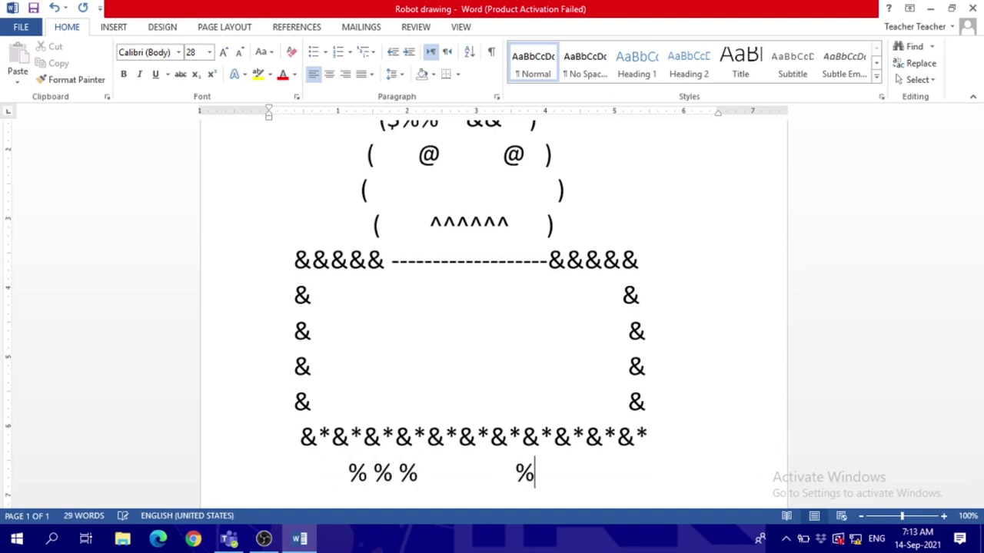
Type the % % % legs and the 'Type your name here' line with a smiley.
{"action": "type", "text": "% % %"}
{"action": "key", "text": "Return"}
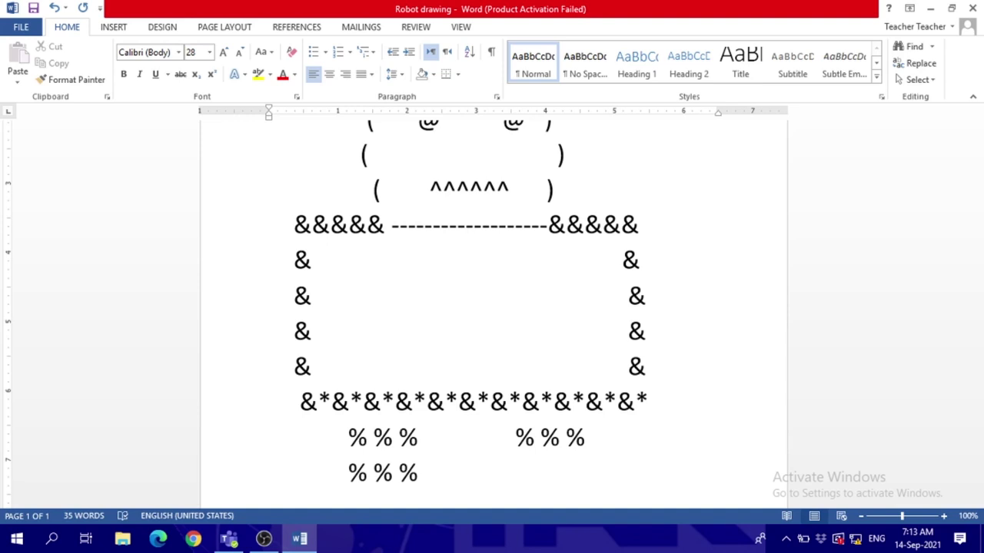
{"action": "key", "text": "Return"}
{"action": "key", "text": "Return"}
{"action": "key", "text": "Return"}
{"action": "type", "text": "Type "}
{"action": "type", "text": " :)"}
{"action": "scroll", "coordinate": [430, 412], "scroll_direction": "up", "scroll_amount": 3}
Zoom out to 50% so the whole robot and its name line show on one page.
{"action": "scroll", "coordinate": [269, 349], "scroll_direction": "down", "scroll_amount": 5, "text": "ctrl"}
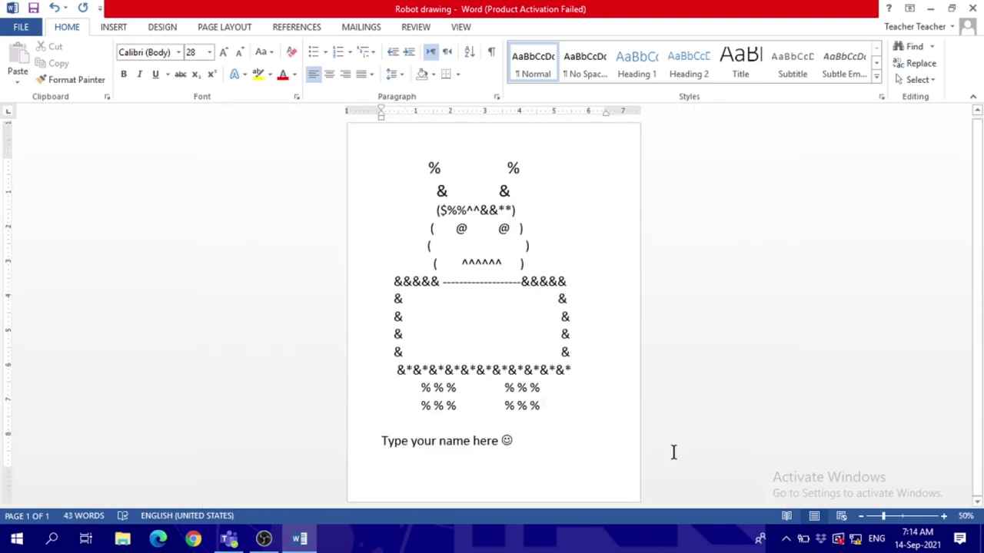